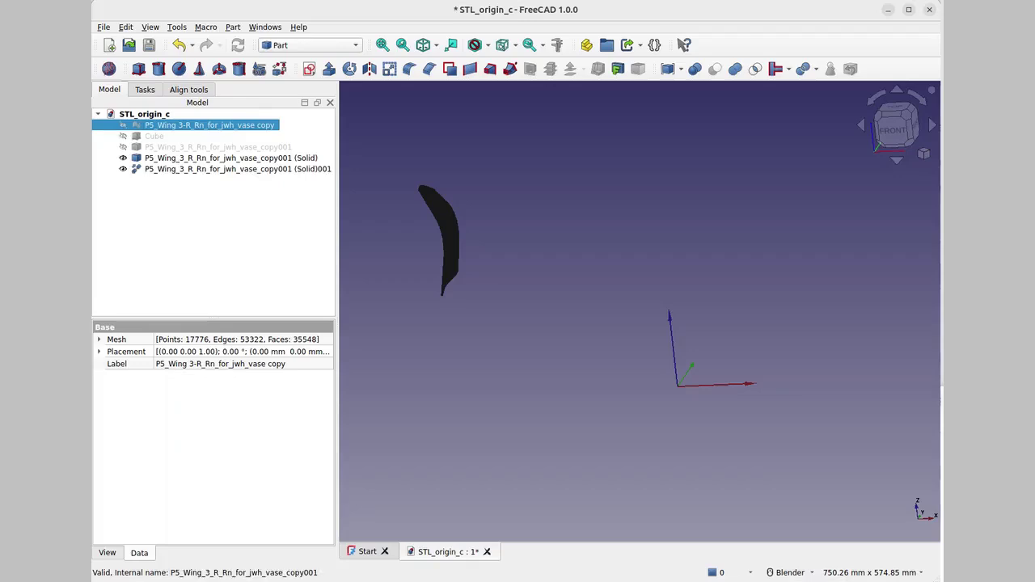
Step: Hide the unrefined P5_Wing_3_R_Rn_for_jwh_vase_copy001 (Solid) and show the Cube at the origin
click(218, 147)
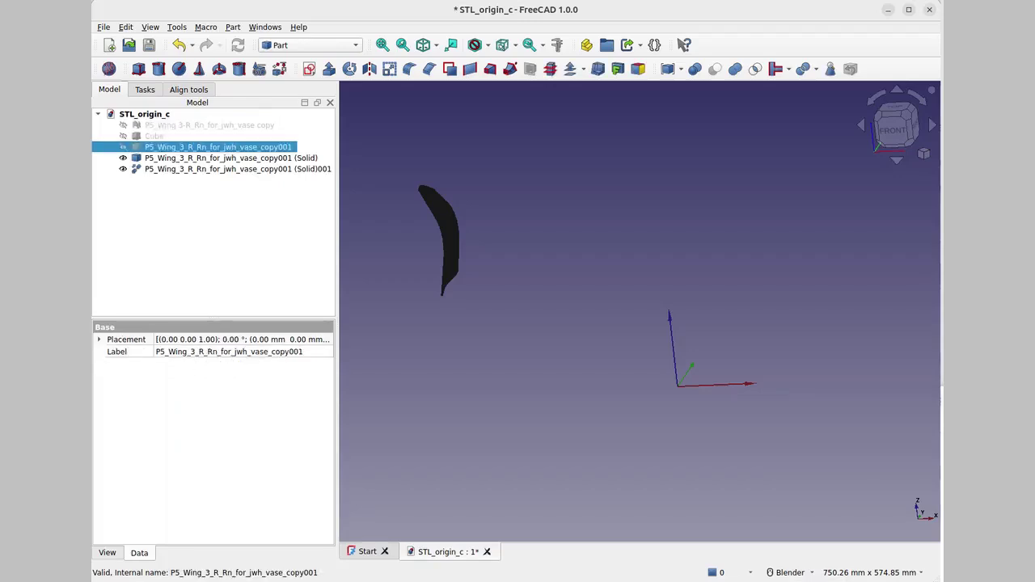
click(219, 158)
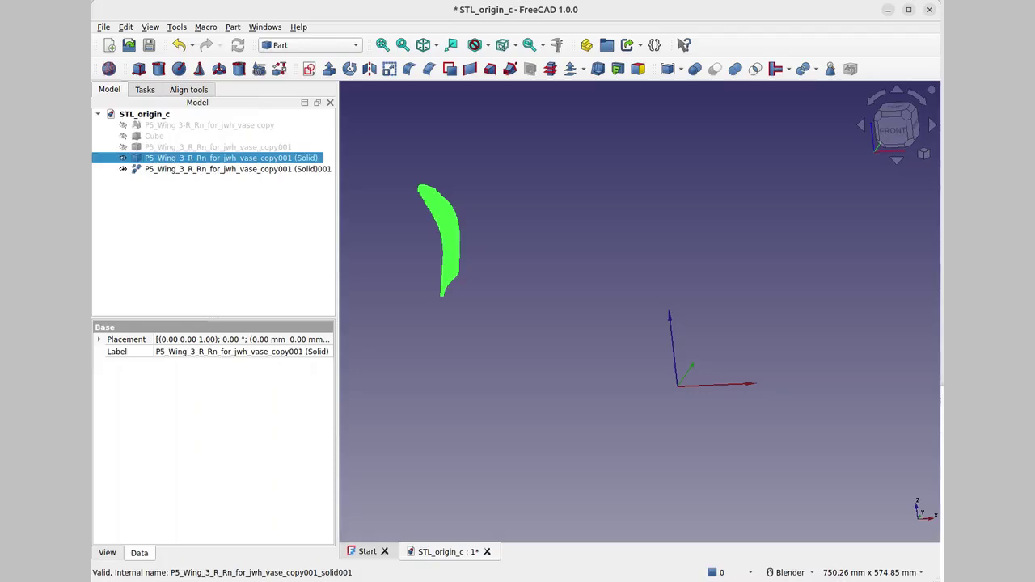
click(234, 169)
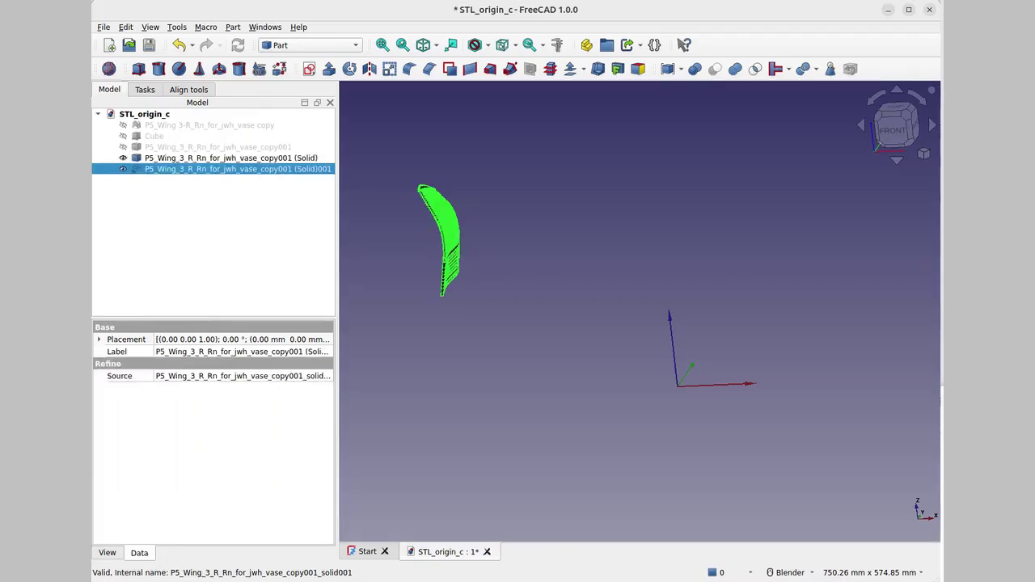
click(230, 159)
key(space)
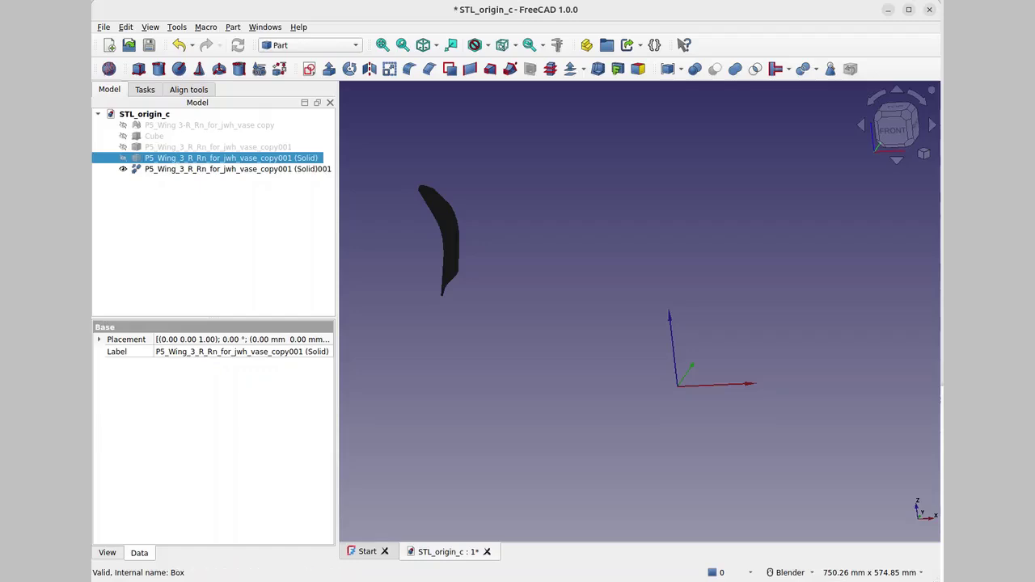
click(155, 135)
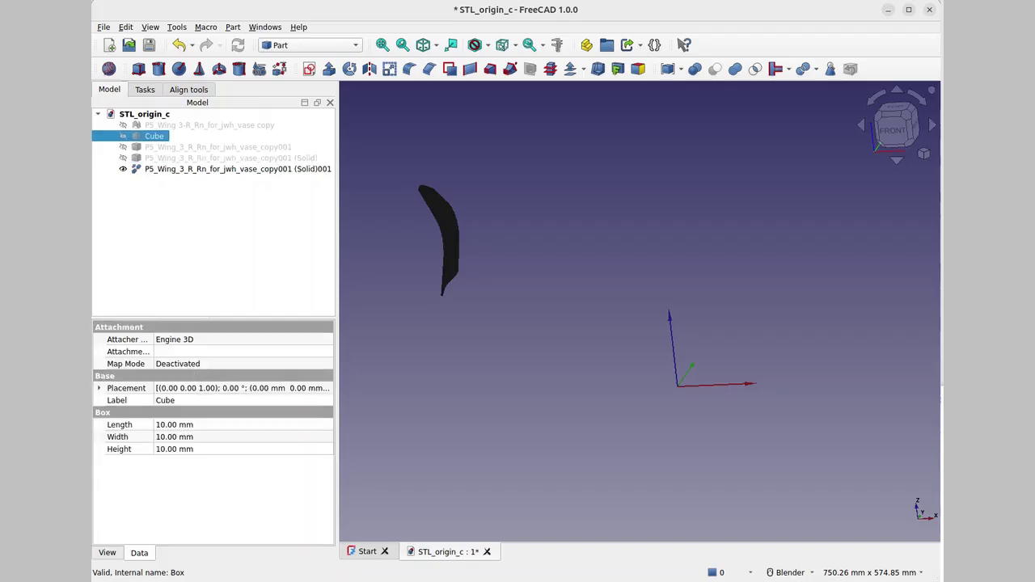
key(space)
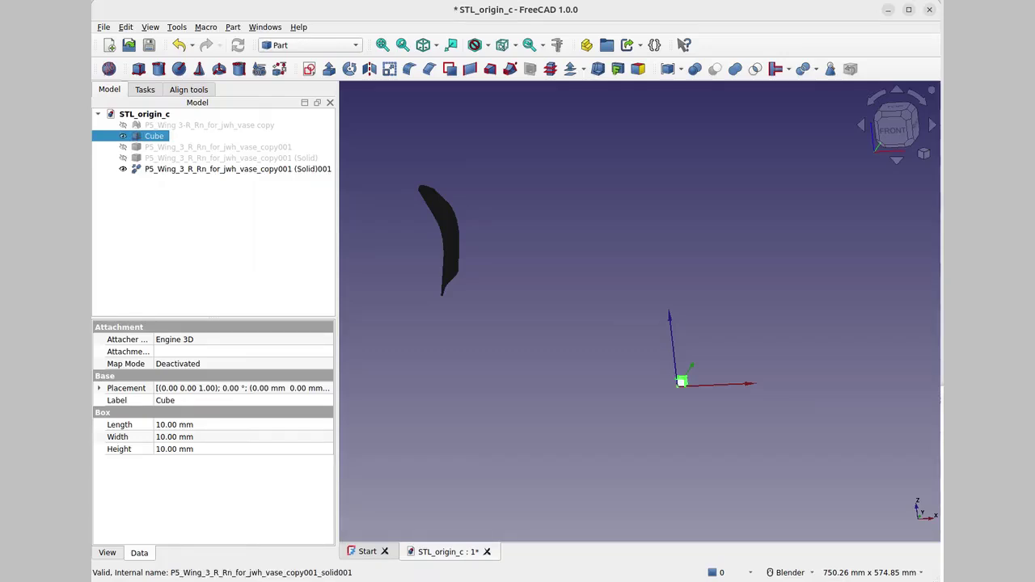
scroll(588, 376, down, 4)
scroll(587, 376, up, 8)
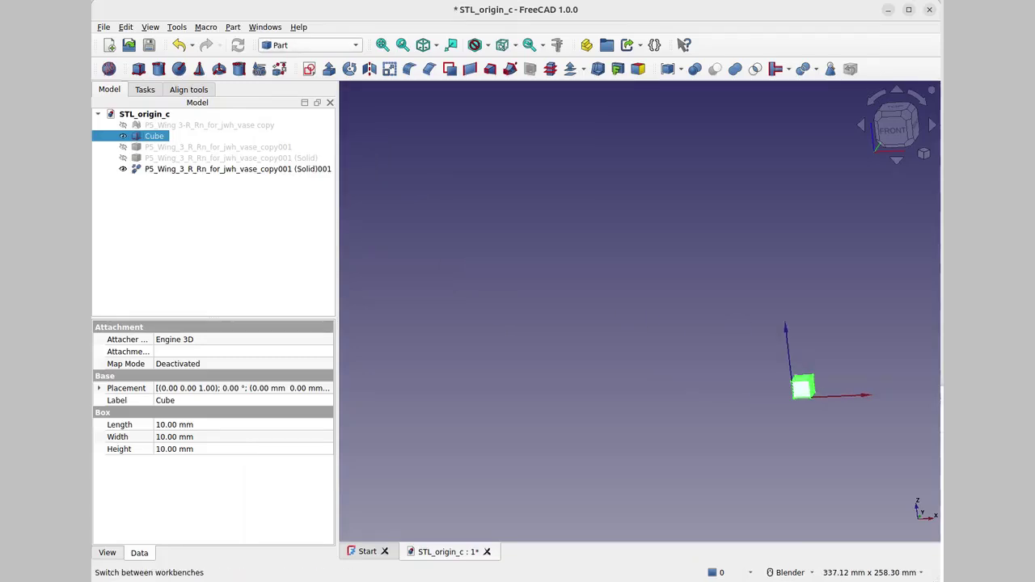
Step: Switch to the Manipulator workbench and open the Aligner Tools with the refined wing solid selected
click(311, 45)
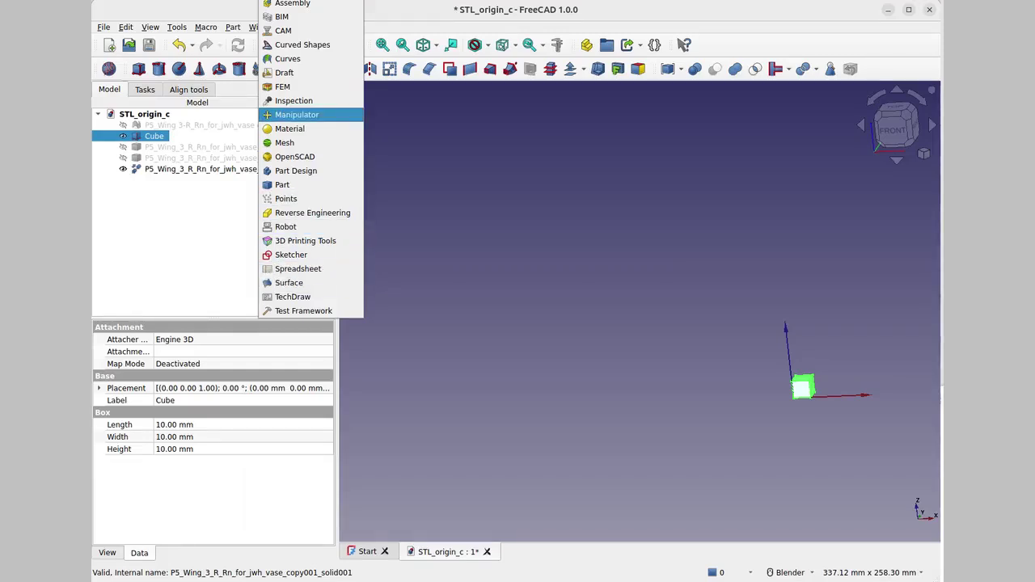
click(297, 114)
click(243, 169)
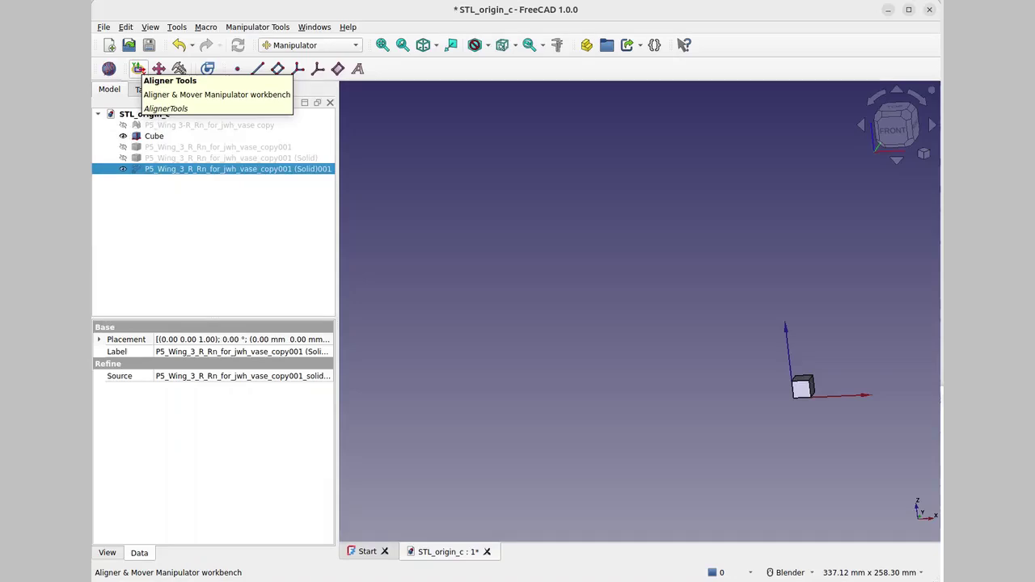
click(137, 70)
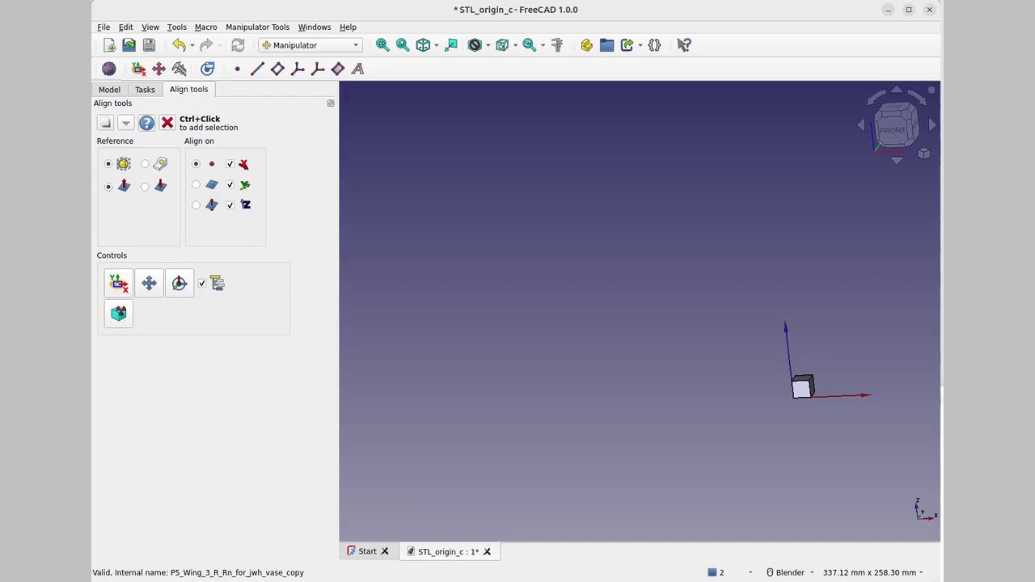
Step: Pick the cube's corner vertex at the origin as the alignment reference point
scroll(718, 350, down, 4)
scroll(718, 350, up, 9)
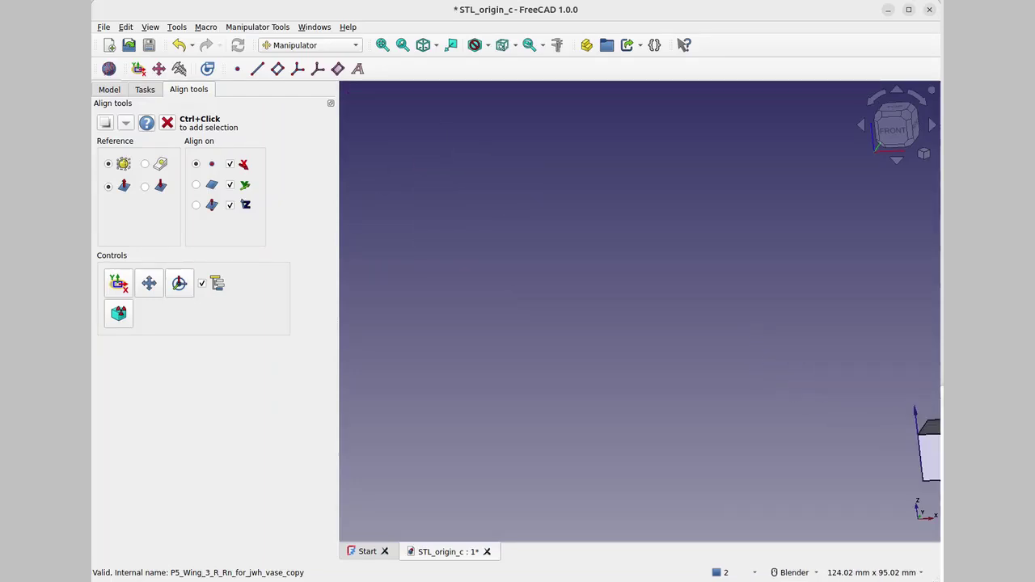
shift+middle_drag(718, 350, 450, 284)
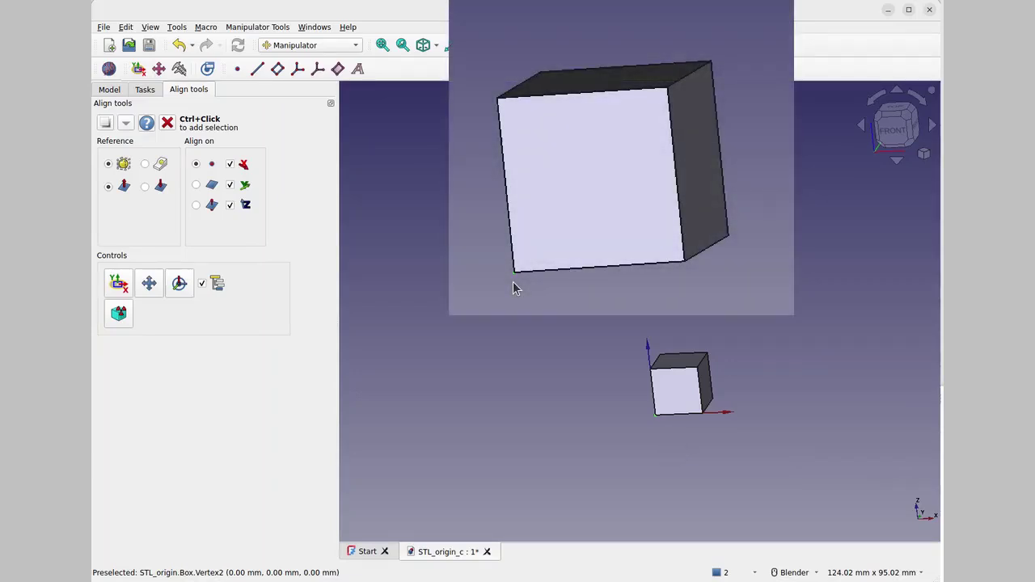
shift+middle_drag(656, 417, 942, 566)
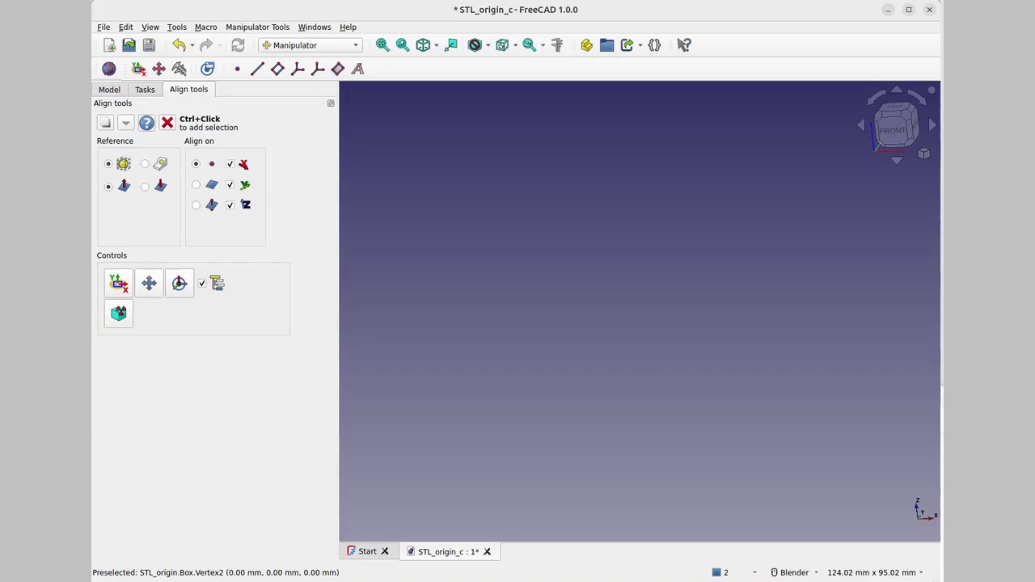
Step: Pick a vertex on the bottom edge of the wing's narrow lower end and align the wing by that point to the cube's origin corner
scroll(640, 312, up, 12)
scroll(640, 311, down, 16)
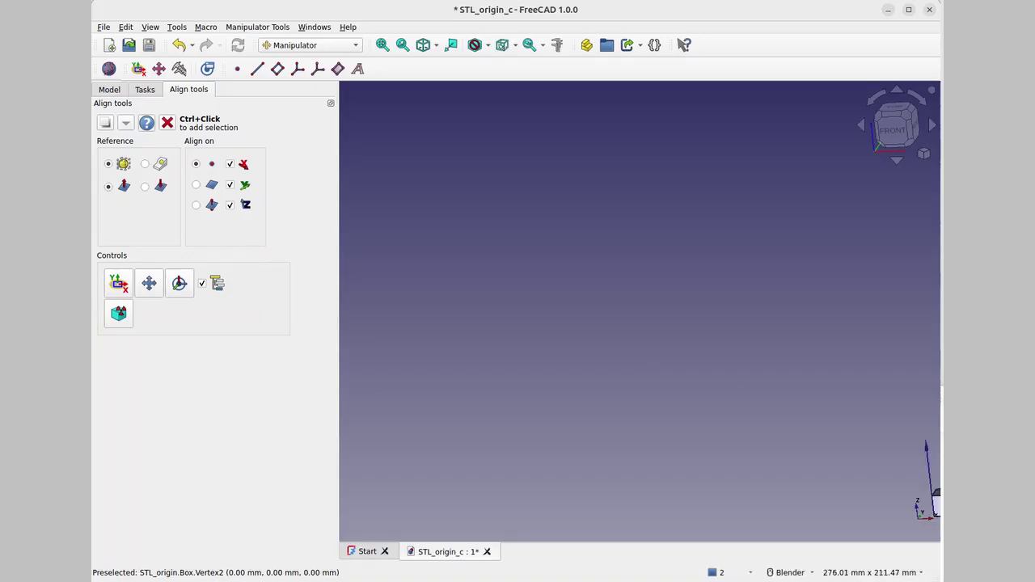
scroll(682, 300, down, 7)
shift+middle_drag(629, 248, 646, 348)
scroll(646, 347, up, 2)
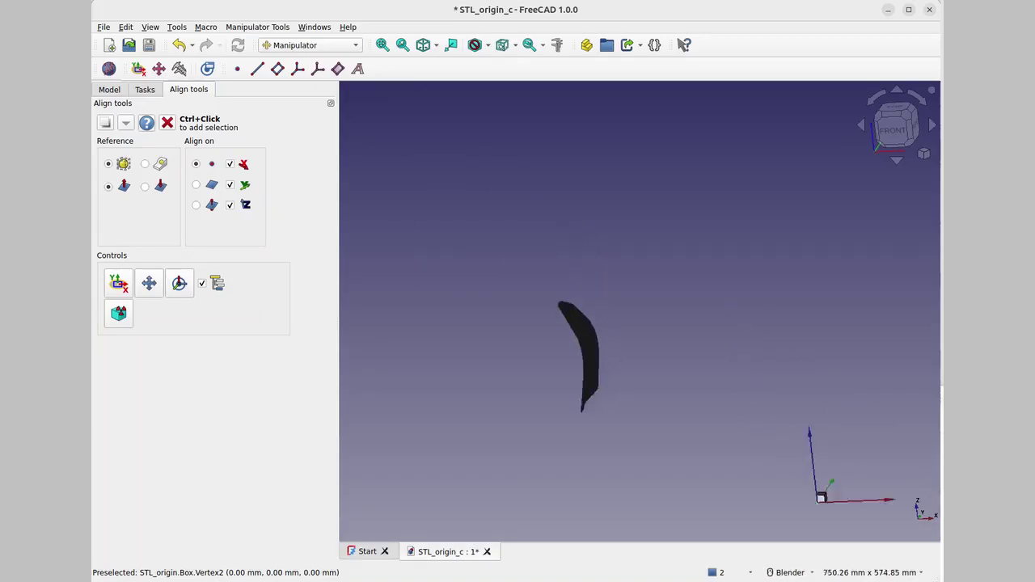
scroll(644, 353, up, 14)
shift+drag(644, 353, 671, 281)
shift+middle_drag(644, 354, 670, 282)
shift+drag(671, 281, 779, 188)
shift+middle_drag(670, 282, 778, 188)
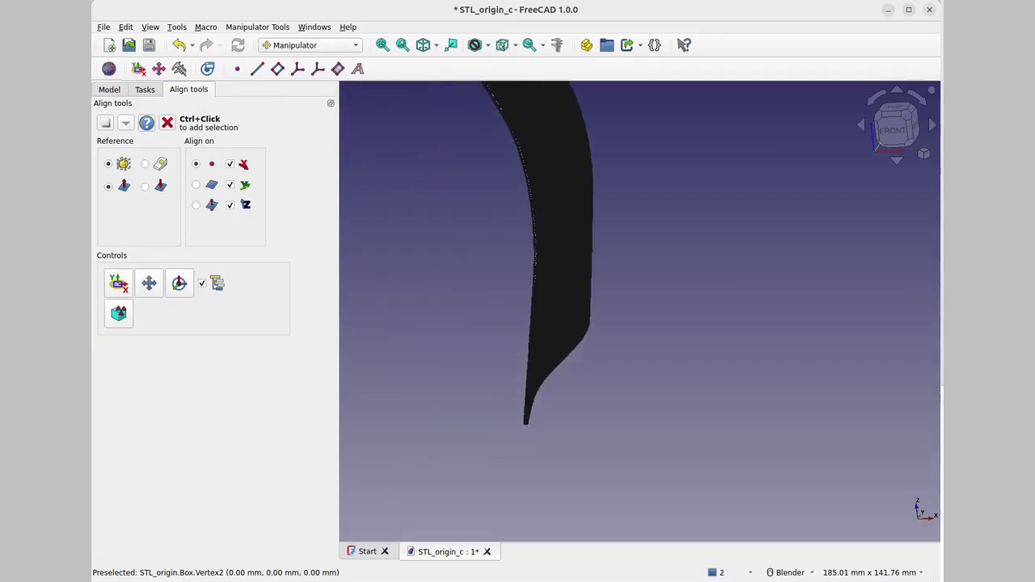
scroll(629, 381, up, 5)
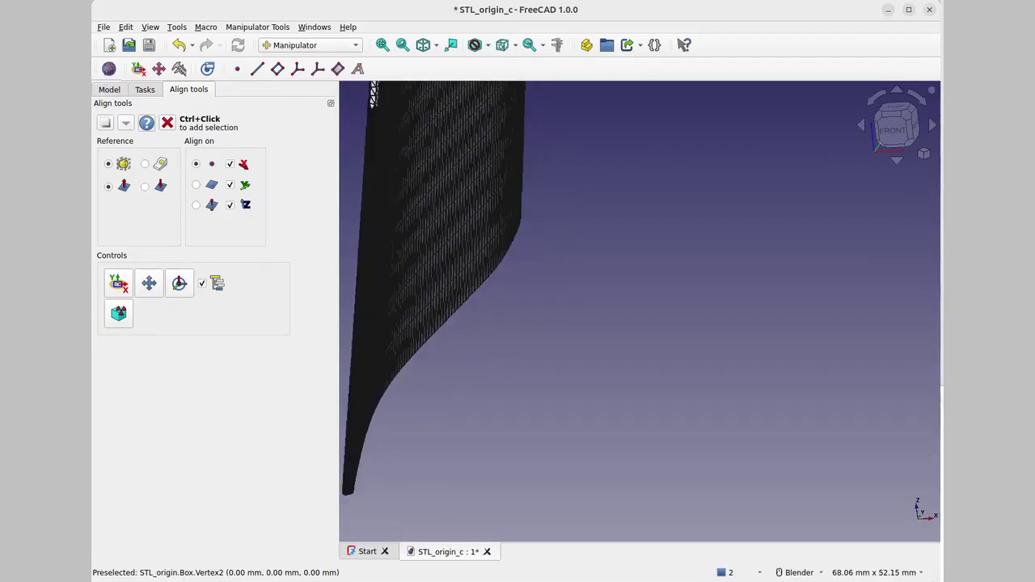
scroll(591, 404, up, 1)
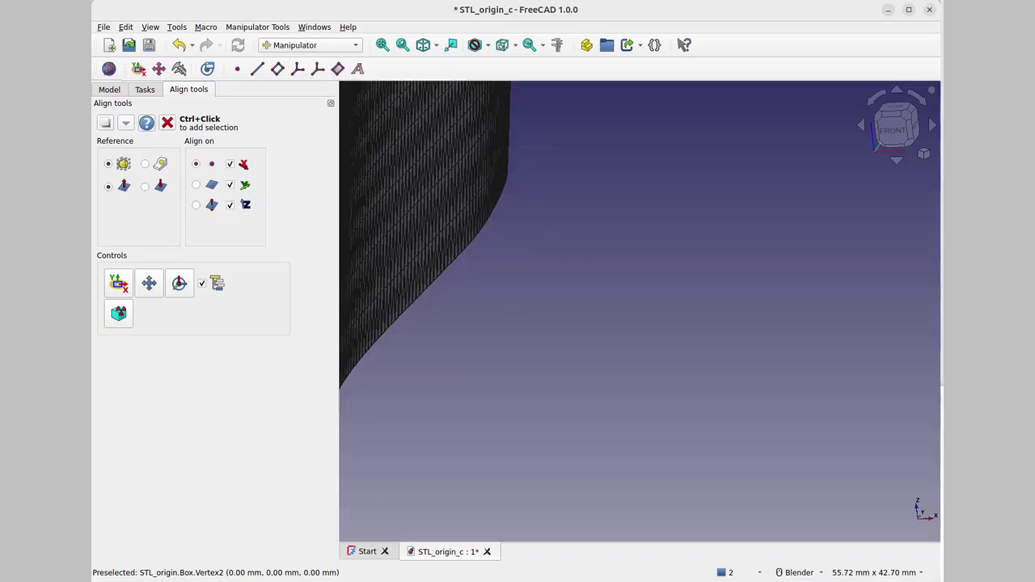
shift+middle_drag(513, 441, 740, 354)
scroll(740, 354, up, 3)
scroll(740, 354, up, 1)
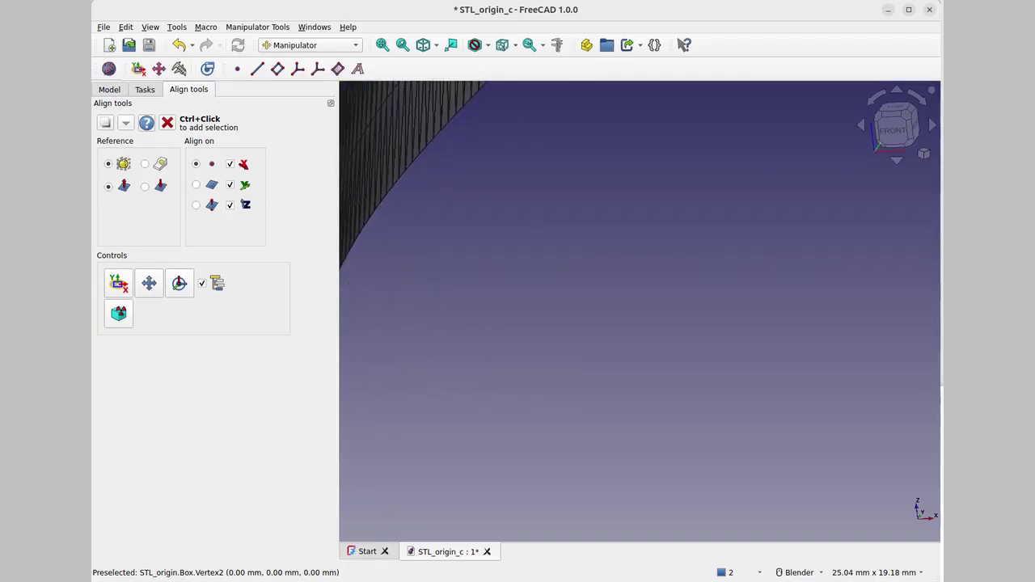
shift+middle_drag(417, 521, 831, 366)
scroll(832, 365, up, 4)
scroll(637, 434, up, 5)
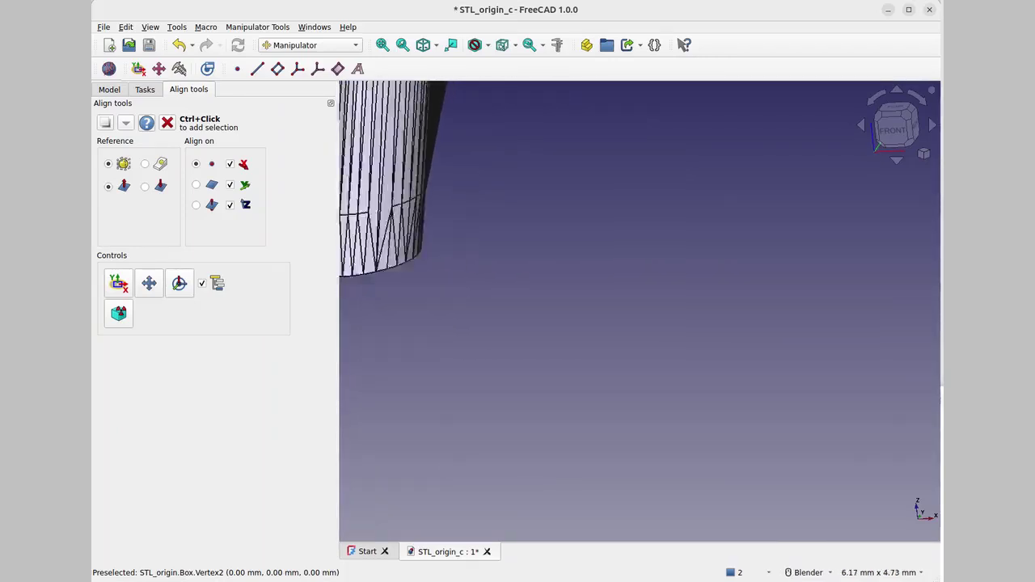
shift+middle_drag(501, 413, 874, 500)
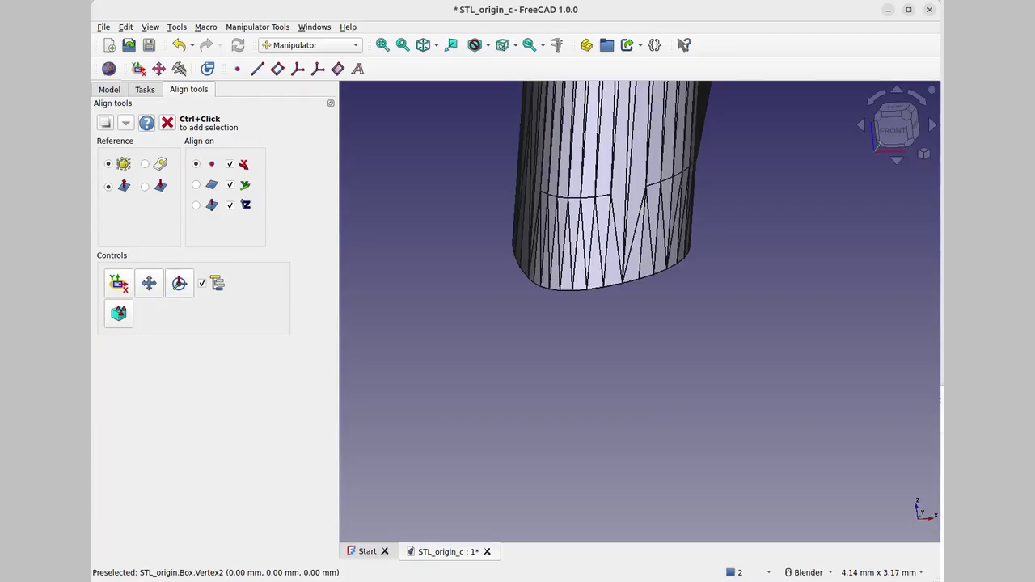
shift+middle_drag(676, 369, 763, 522)
scroll(656, 450, up, 1)
scroll(651, 445, up, 2)
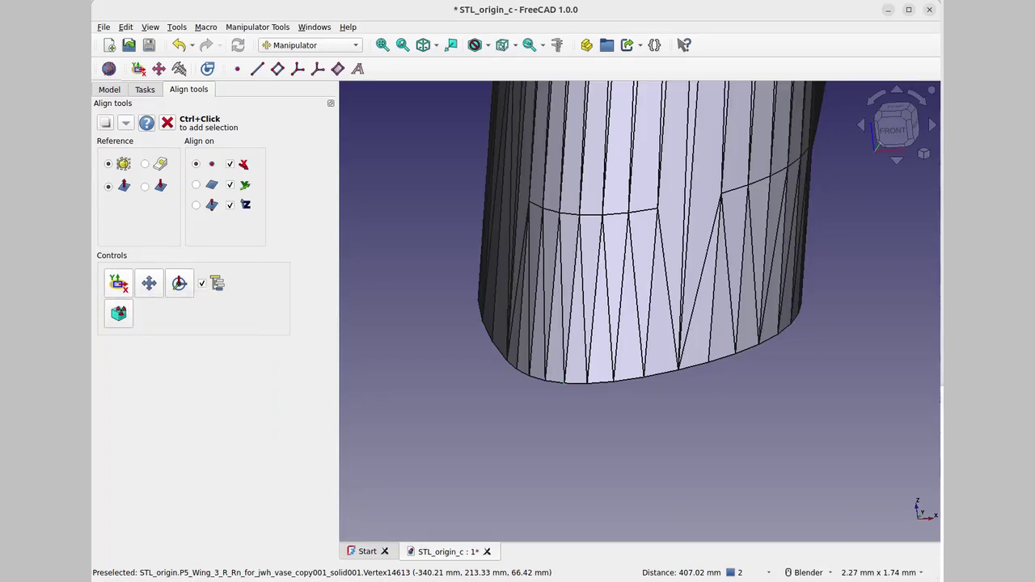
click(180, 284)
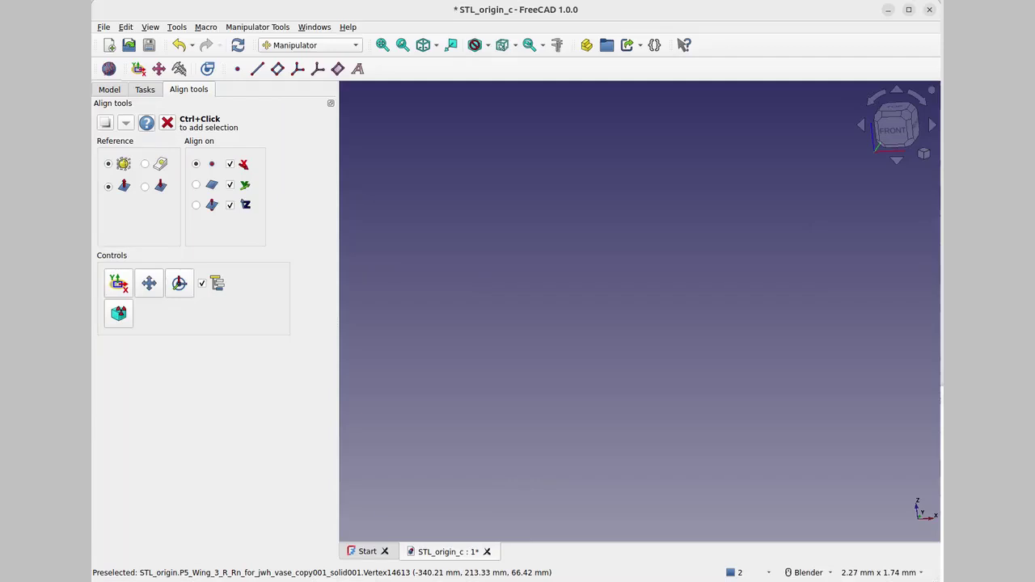
Step: Examine where the moved wing sits relative to the cube and the origin axes
scroll(622, 309, down, 20)
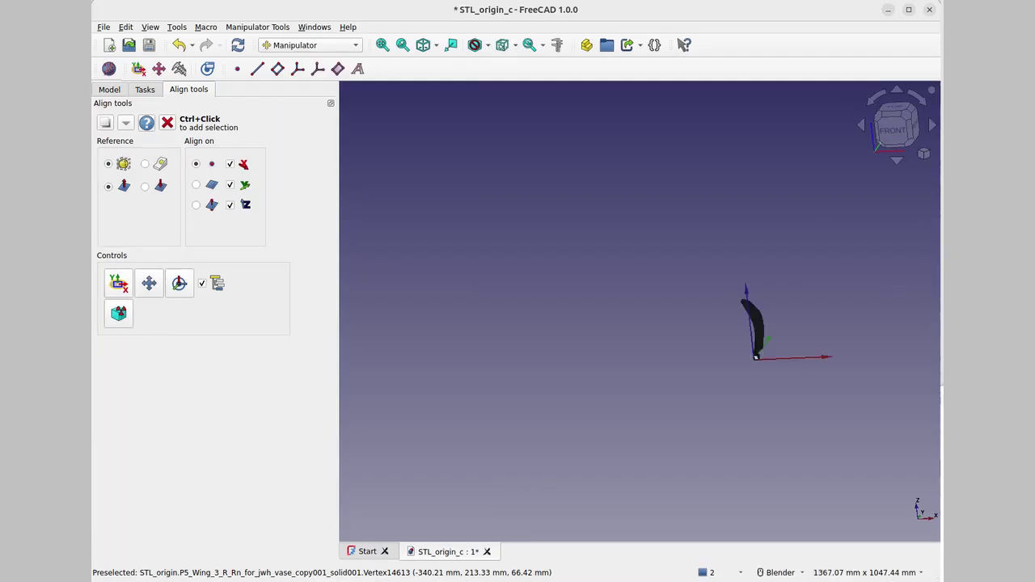
shift+middle_drag(819, 301, 841, 227)
scroll(543, 335, down, 5)
scroll(542, 335, up, 5)
scroll(544, 336, up, 6)
scroll(841, 226, up, 5)
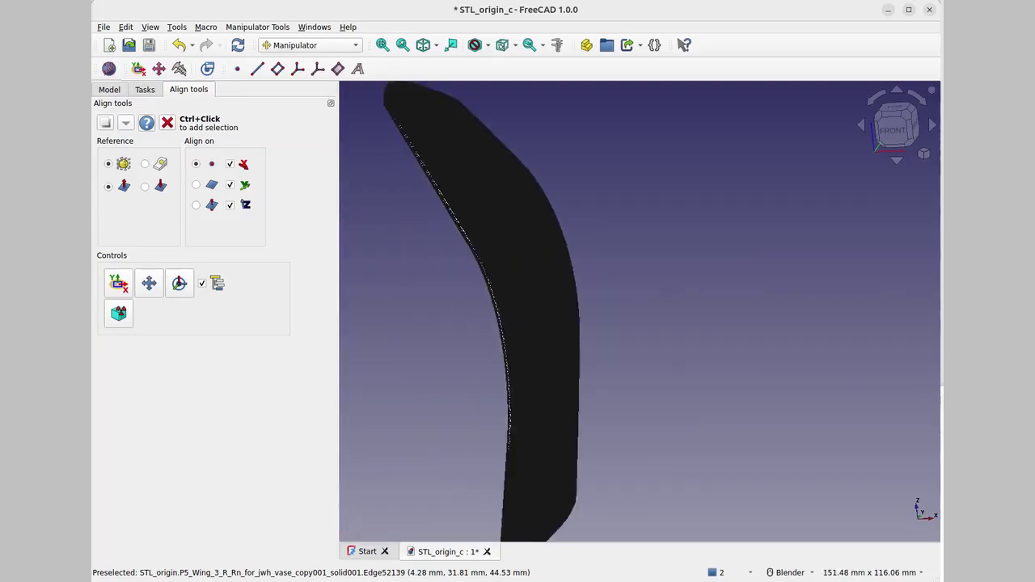
shift+middle_drag(516, 424, 635, 299)
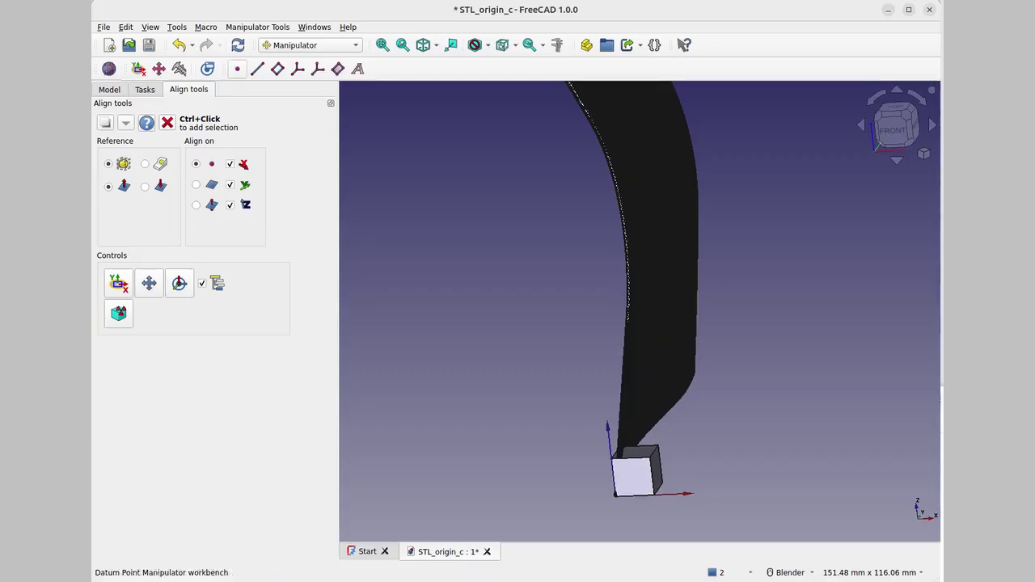
Step: Return to the Part workbench and inspect the refined wing's placement, including its x, y and z position
click(311, 46)
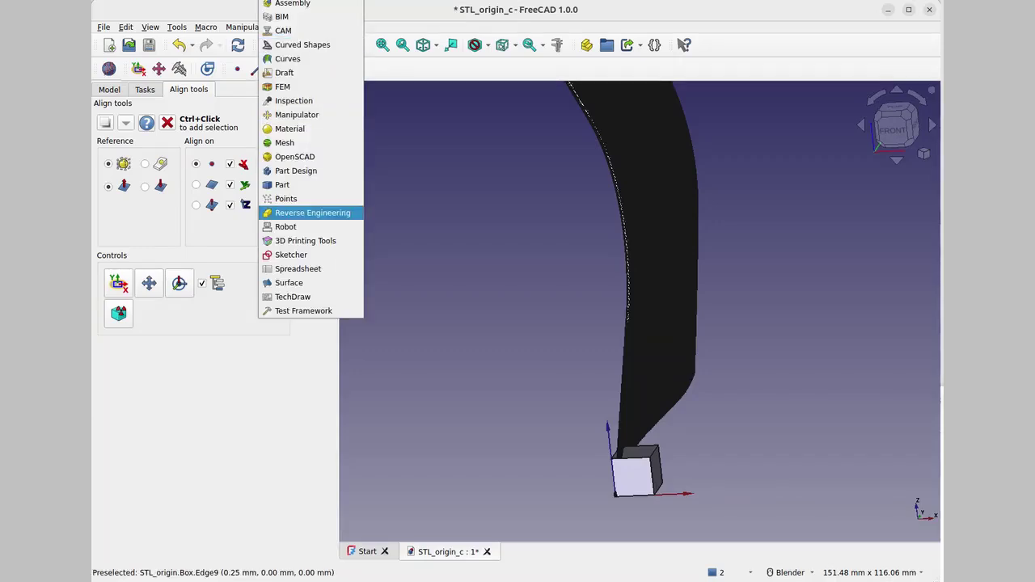
click(299, 184)
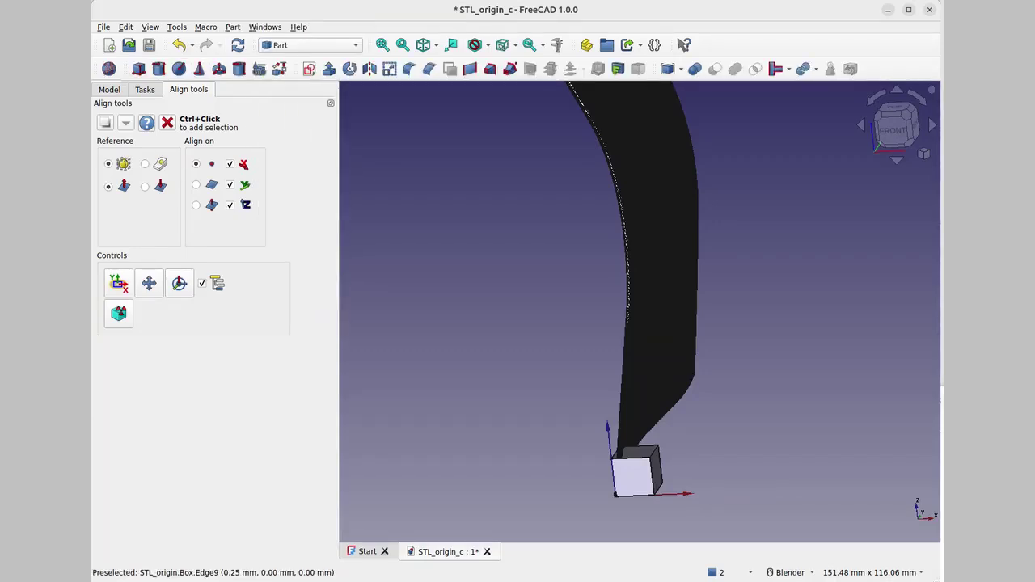
click(109, 89)
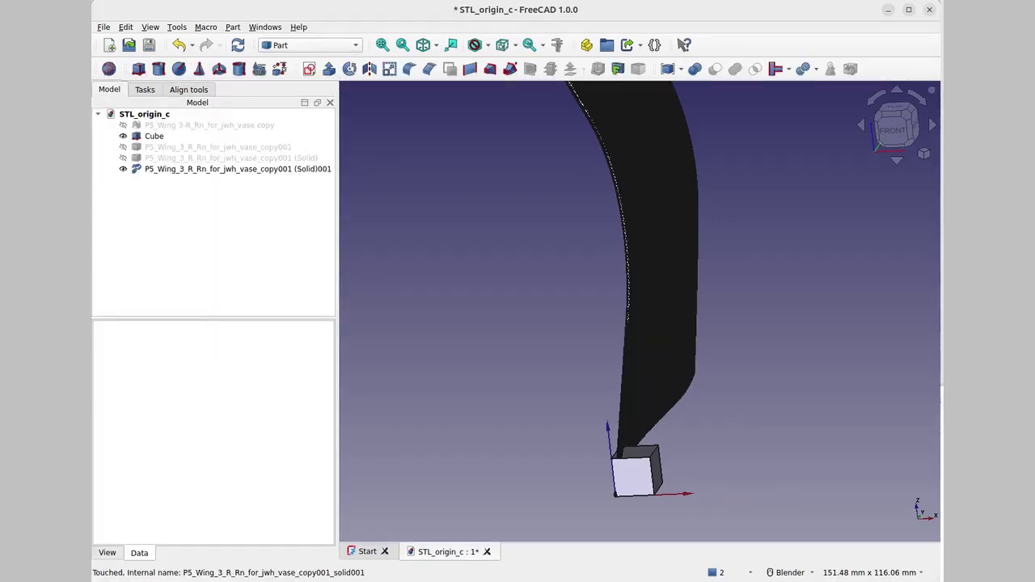
click(234, 169)
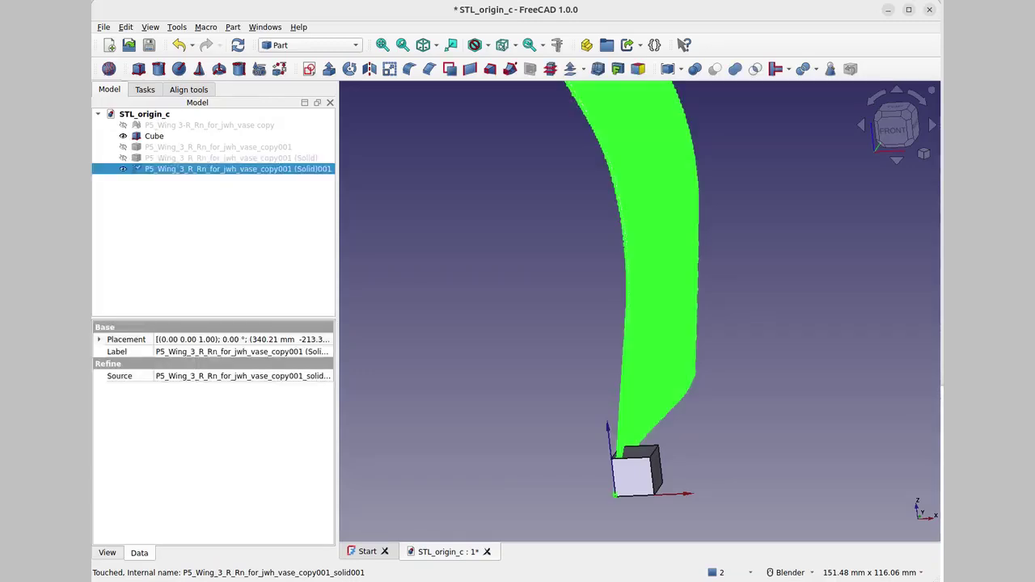
click(99, 340)
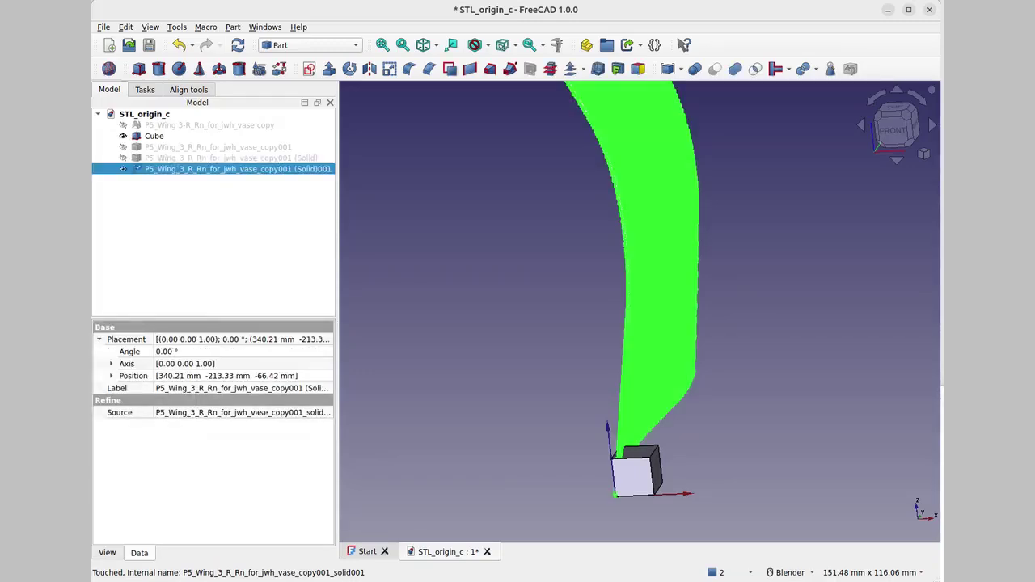
click(111, 376)
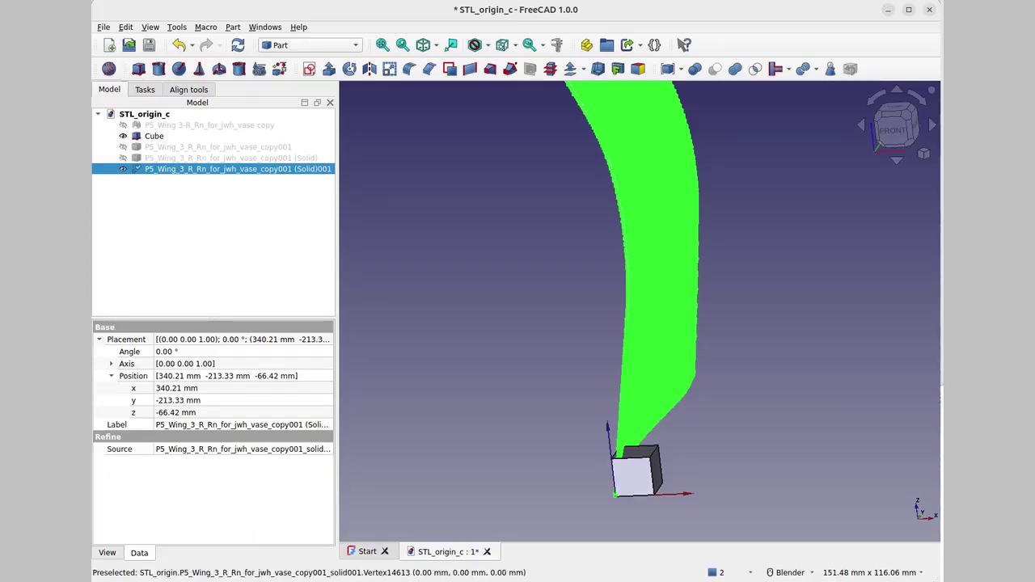
Step: Hide the Cube and begin saving the document under a new name, extending STL_origin_c with an underscore
click(154, 136)
click(103, 26)
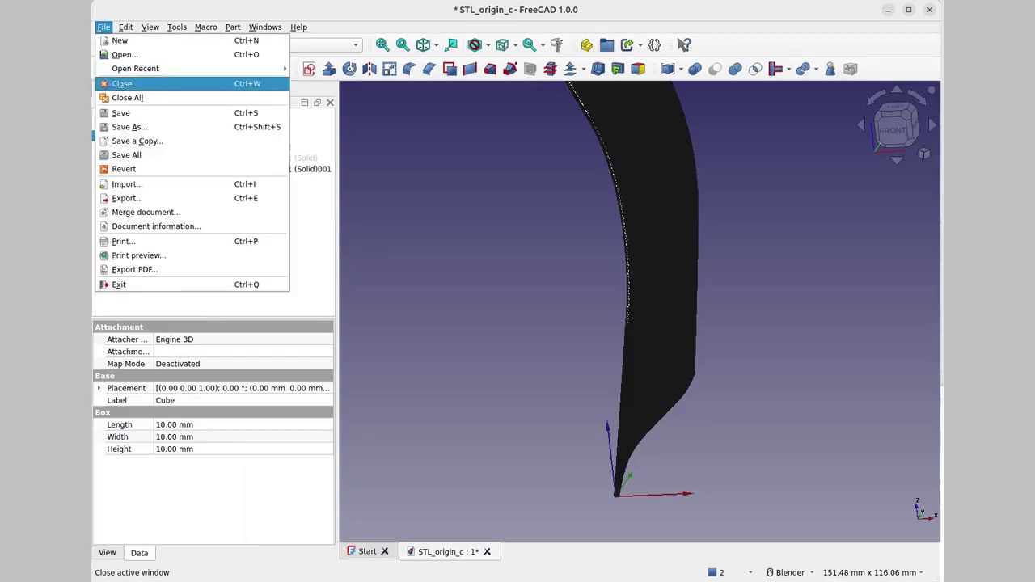
click(129, 127)
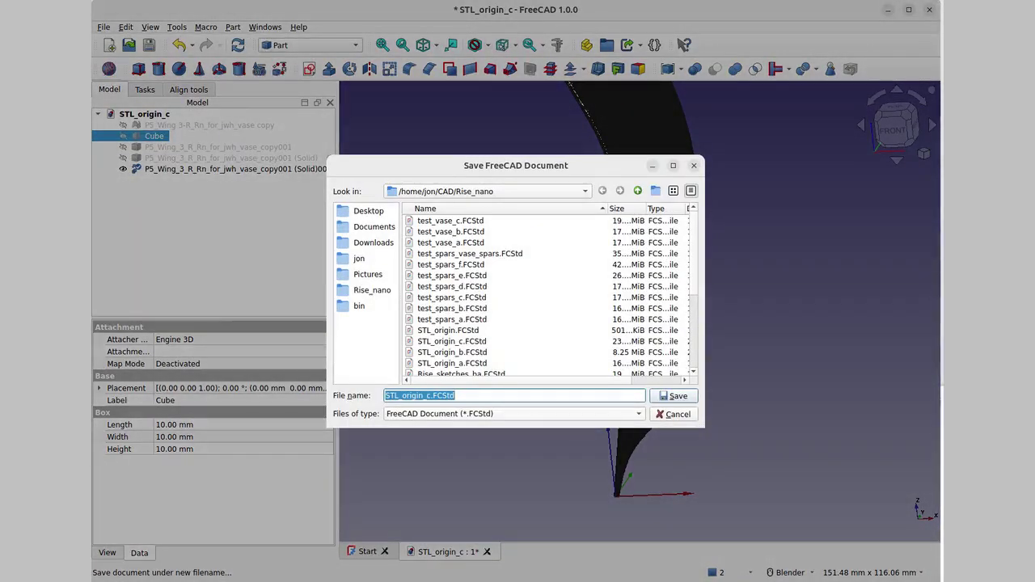
click(431, 396)
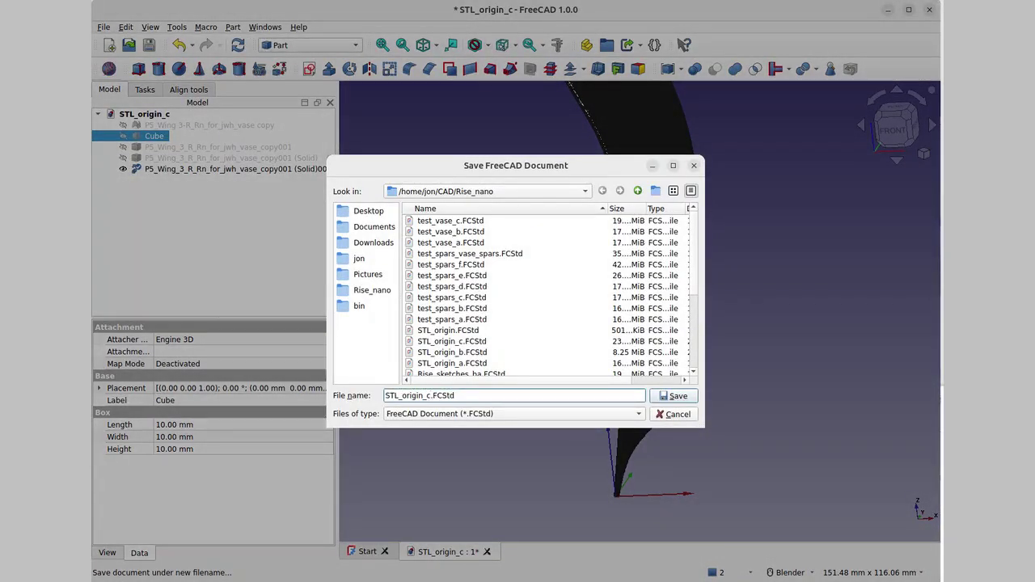
text(_)
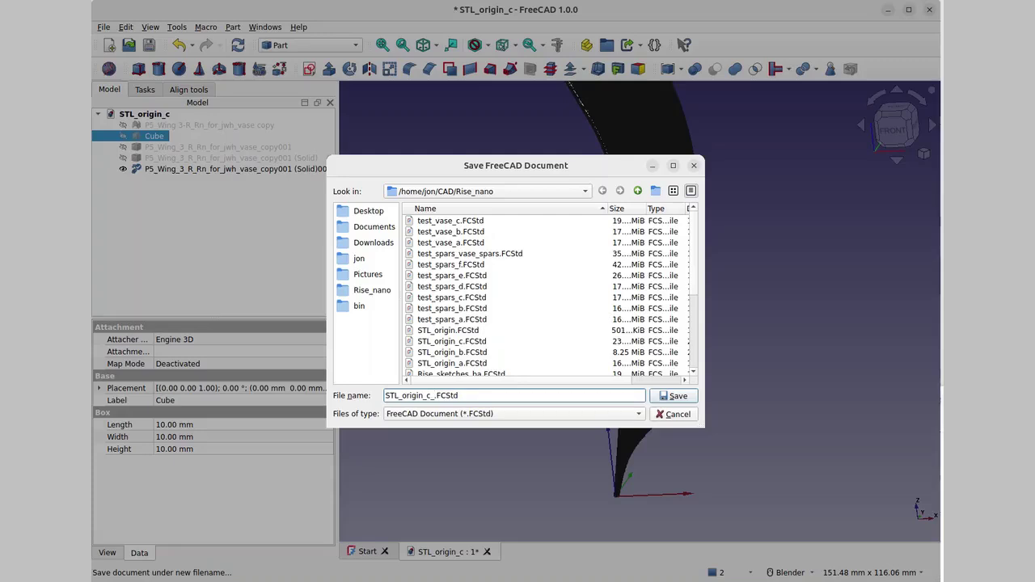